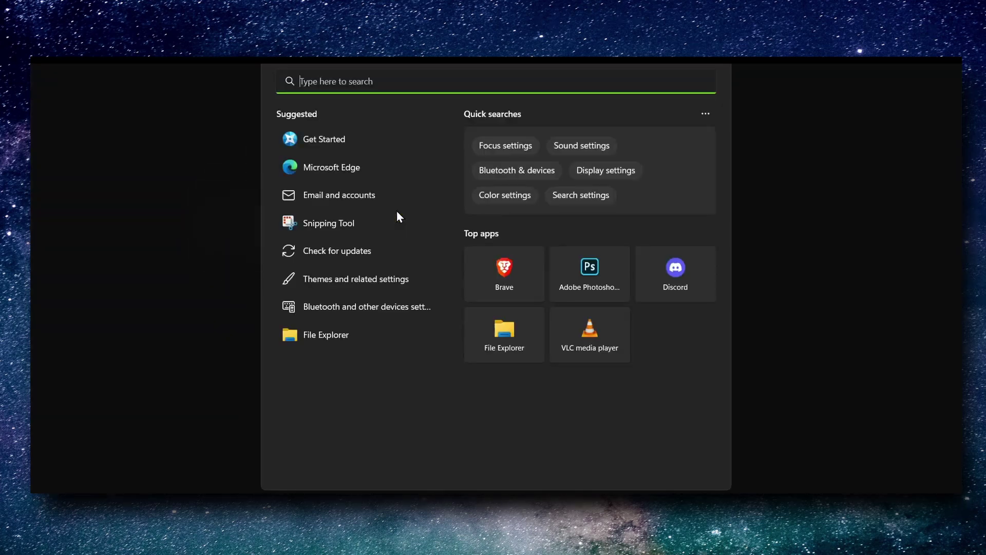
Set Blender's graphics preference to High performance (NVIDIA GeForce RTX 3050 Laptop GPU) and save.
text(graphic)
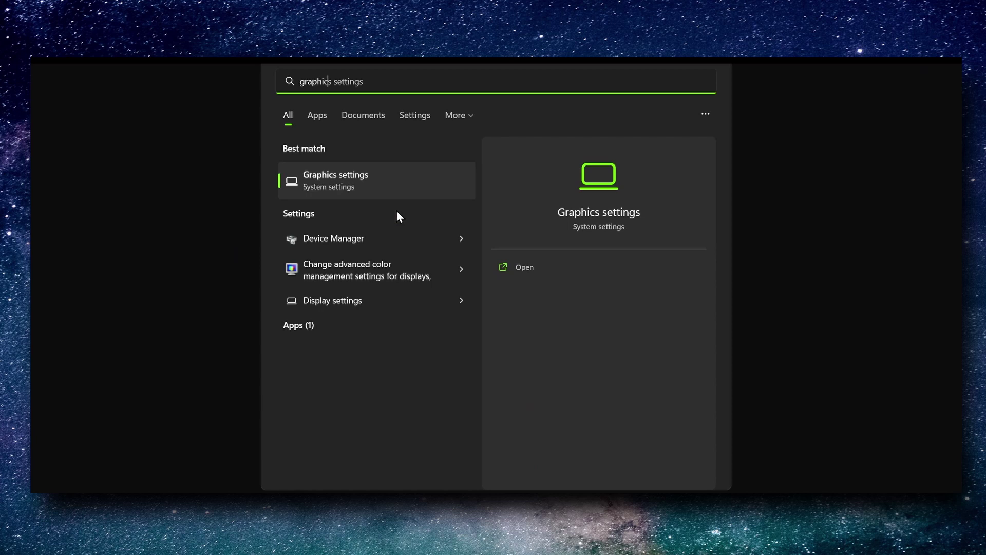
text(s settings)
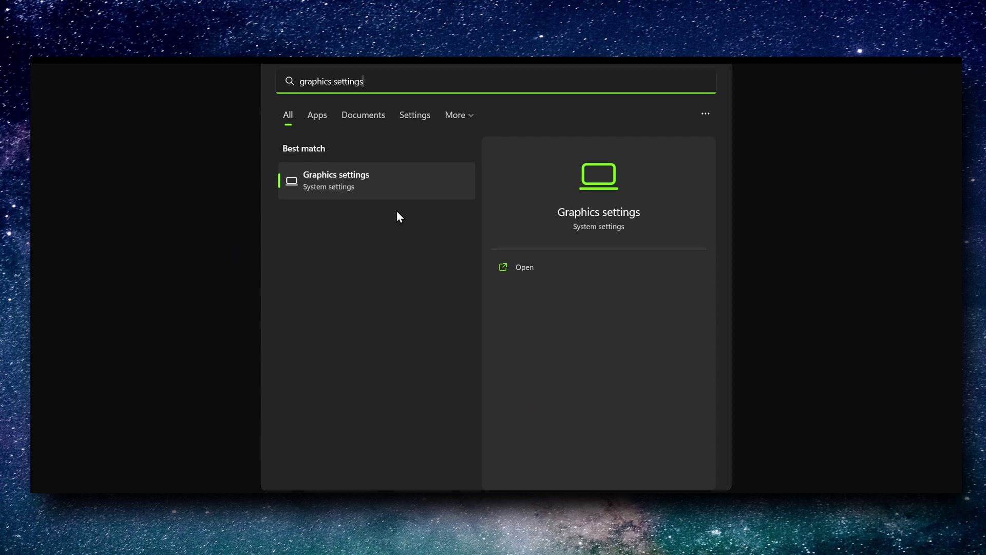
click(389, 196)
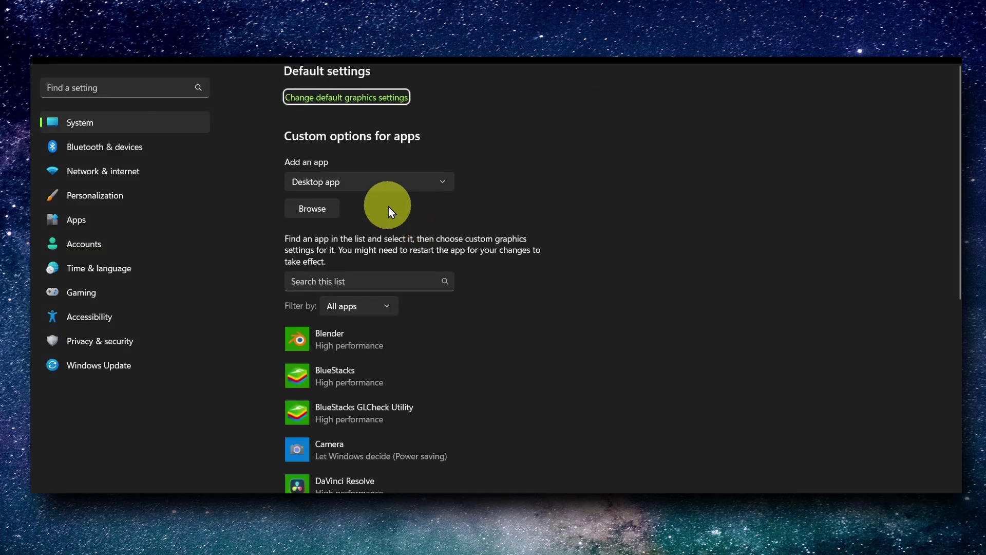
scroll(347, 277, down, 3)
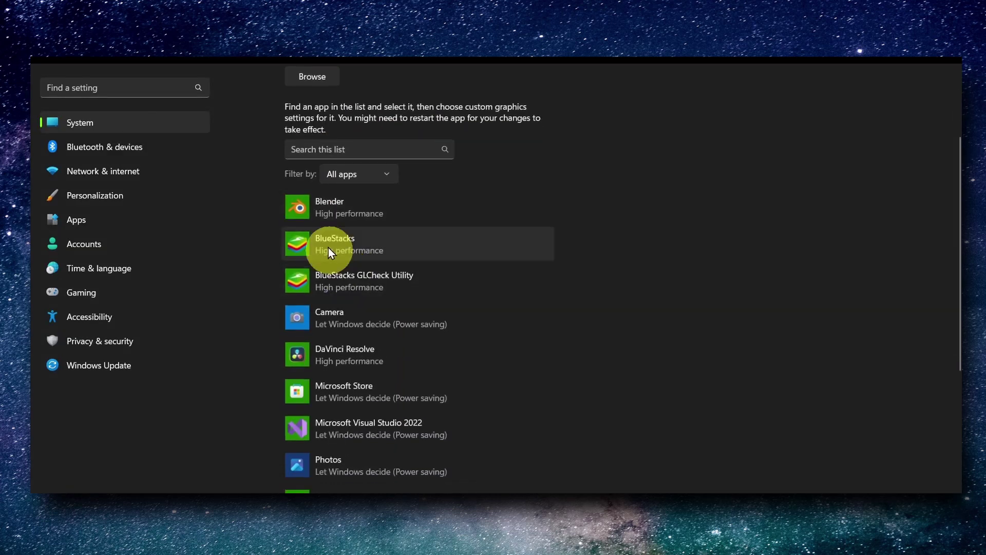
click(363, 214)
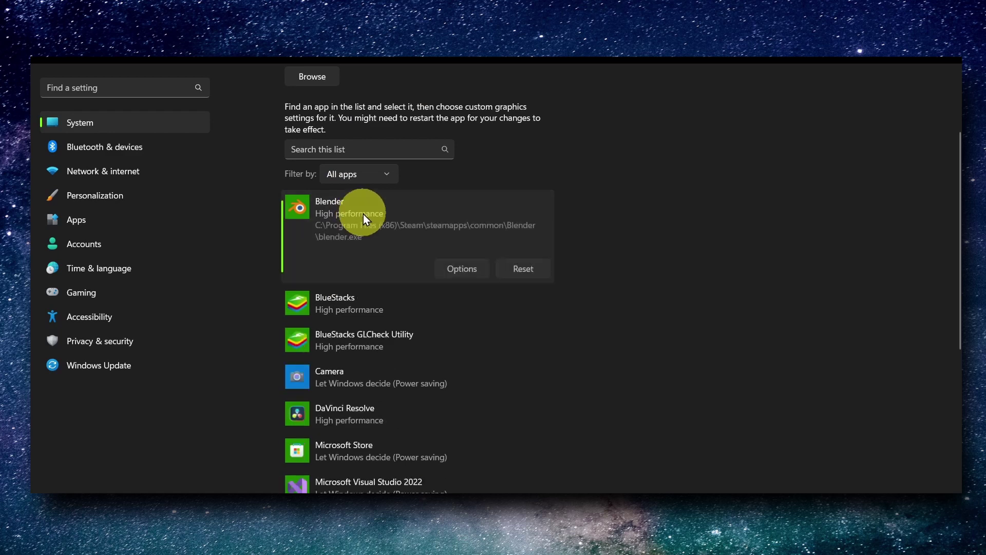
click(452, 269)
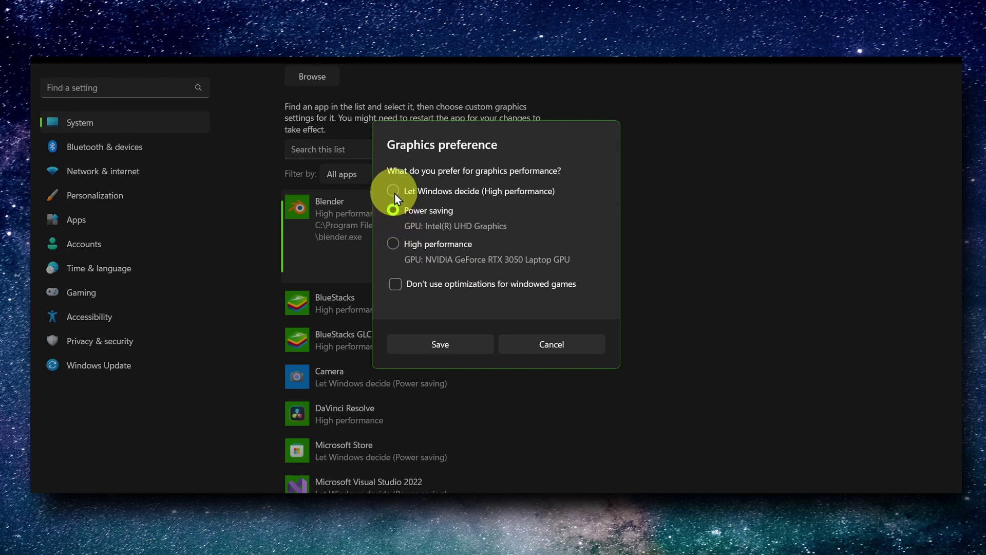
click(396, 245)
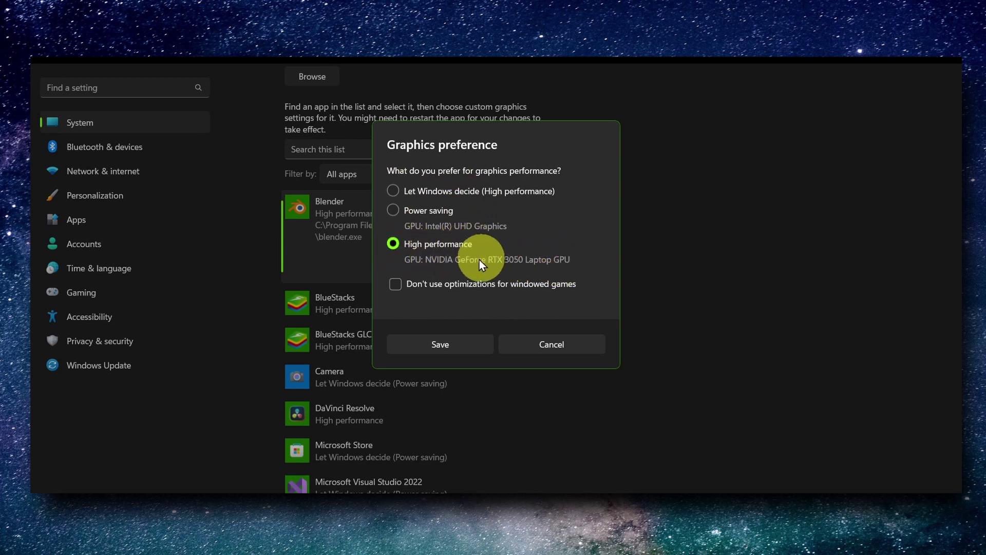
click(449, 341)
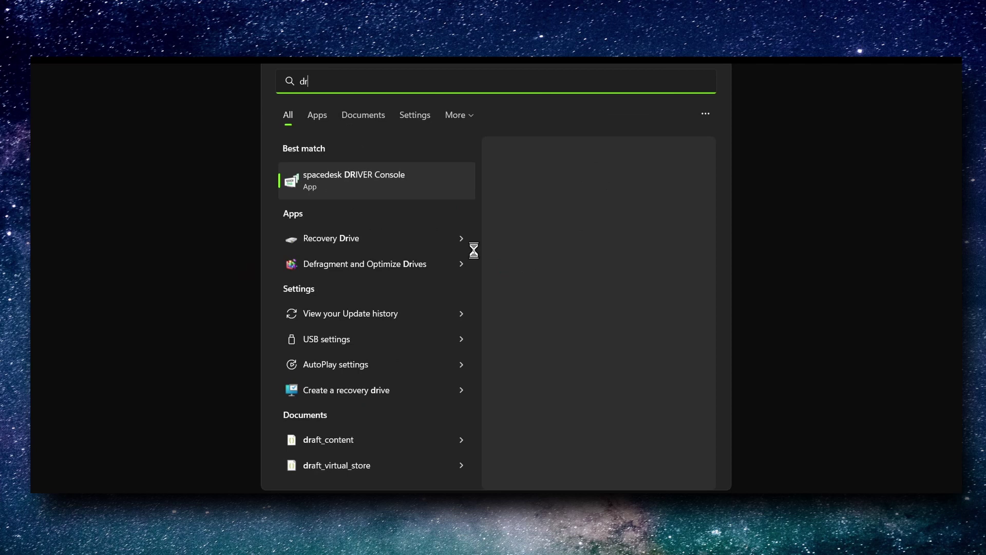
key(BackSpace)
text(s)
key(BackSpace)
key(BackSpace)
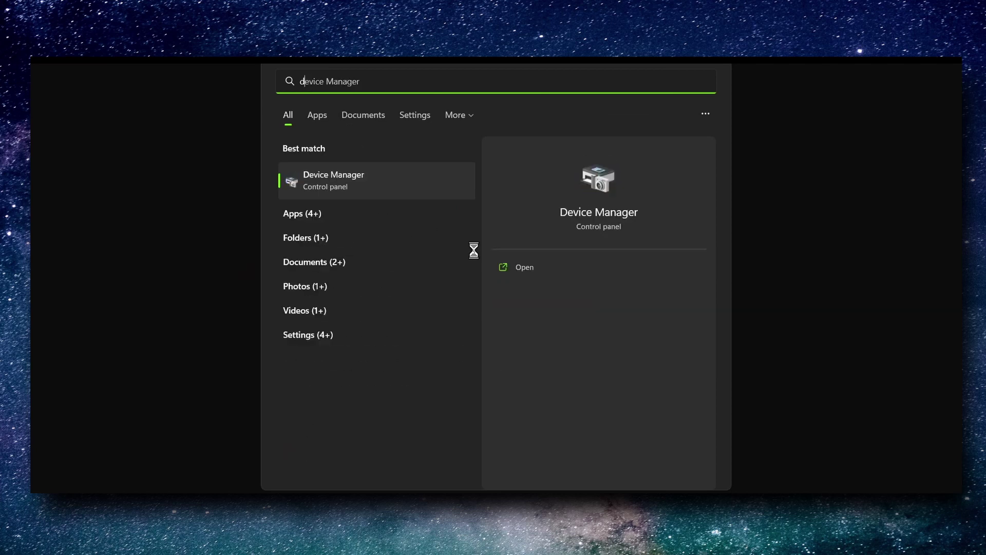
text(evic)
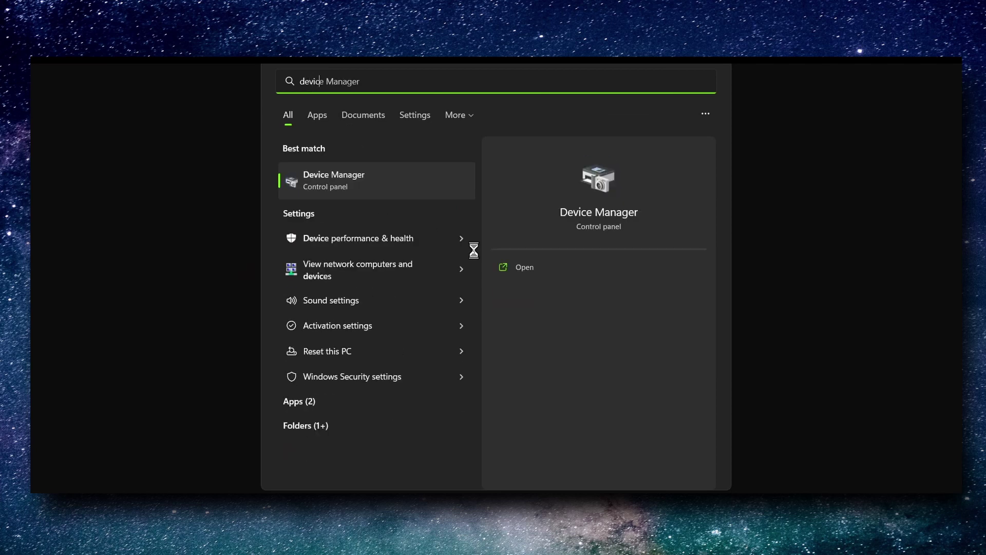
text(e manager)
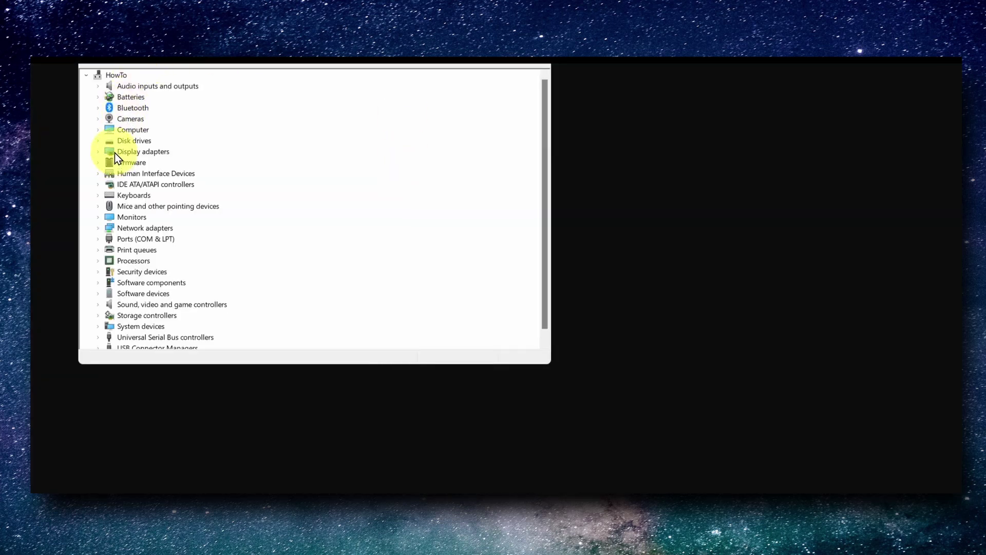
click(101, 151)
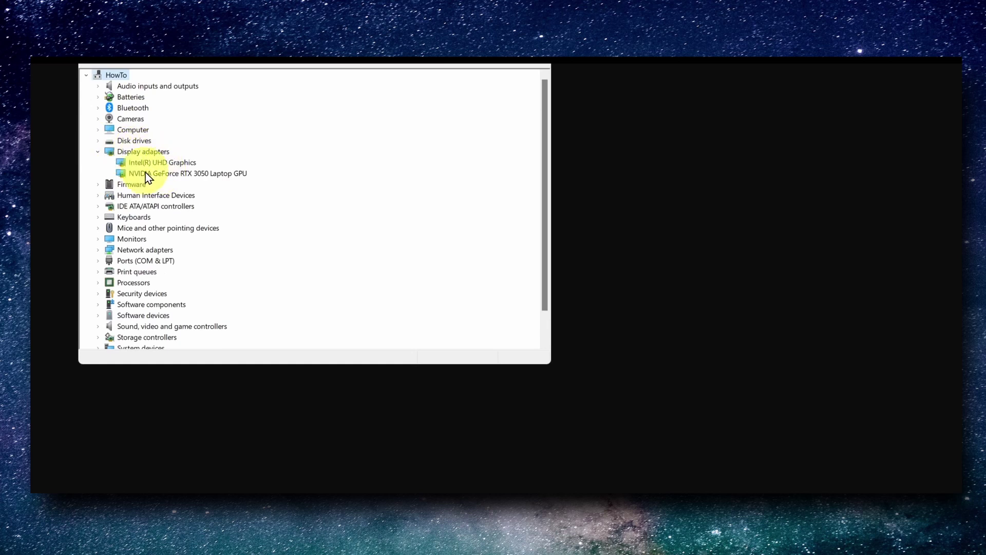
key(super+plus)
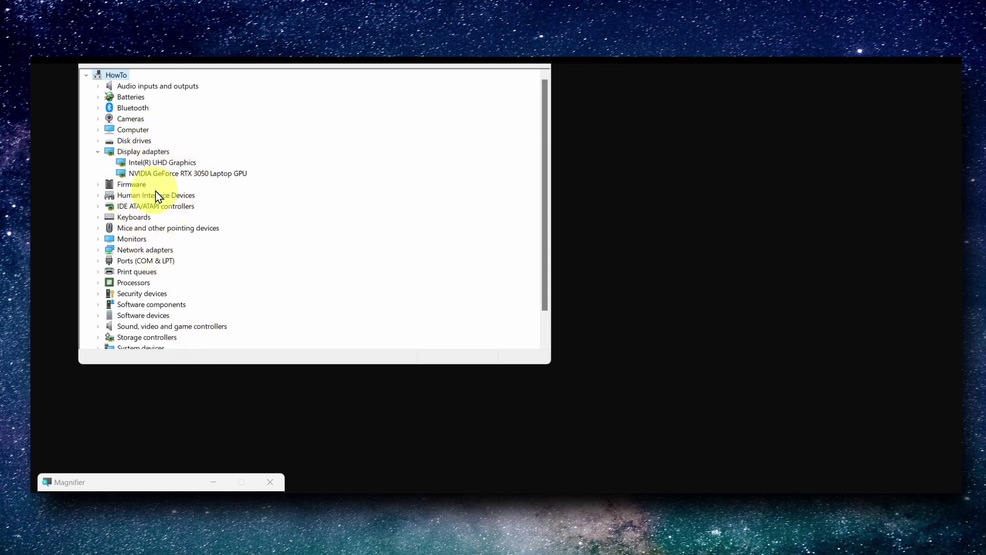
click(140, 164)
click(137, 173)
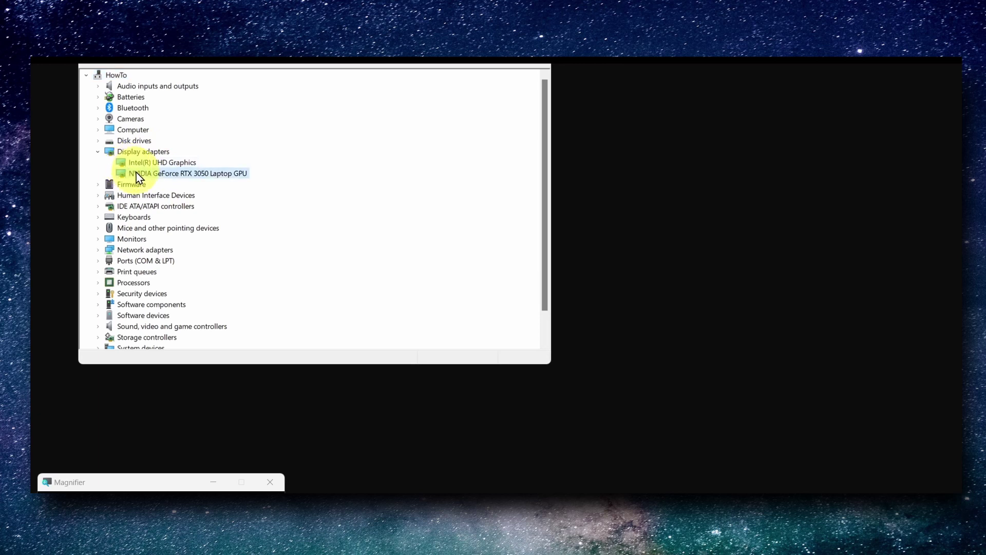
right_click(149, 175)
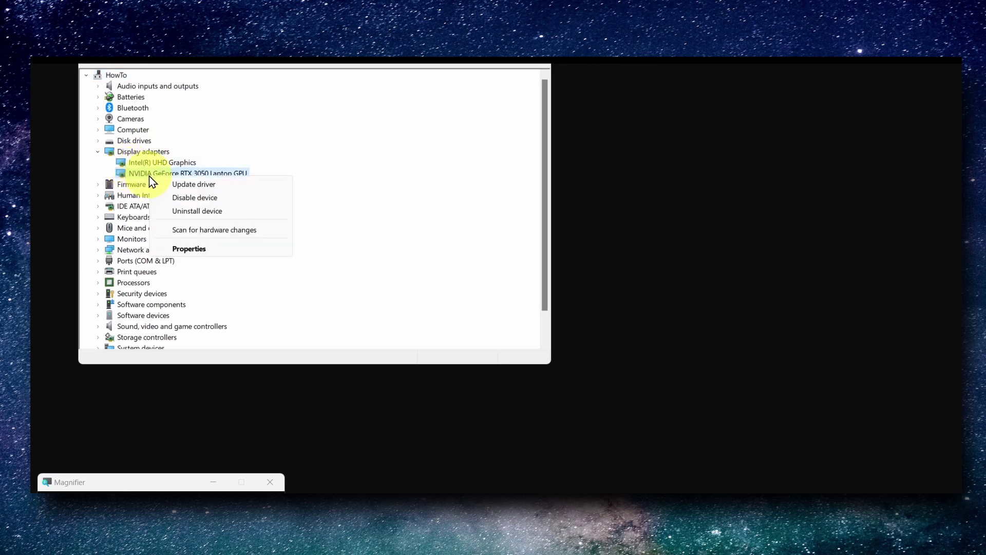
click(193, 184)
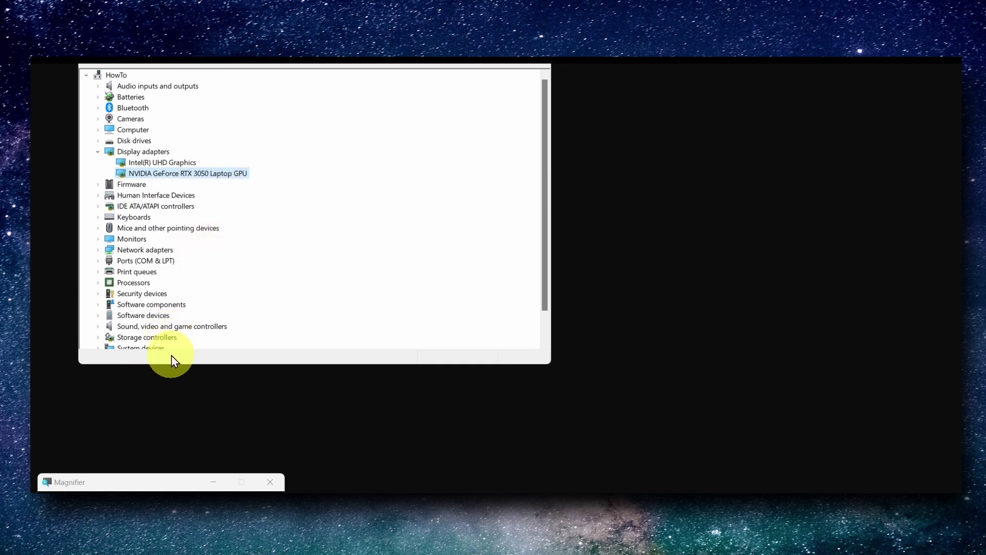
scroll(199, 307, down, 1)
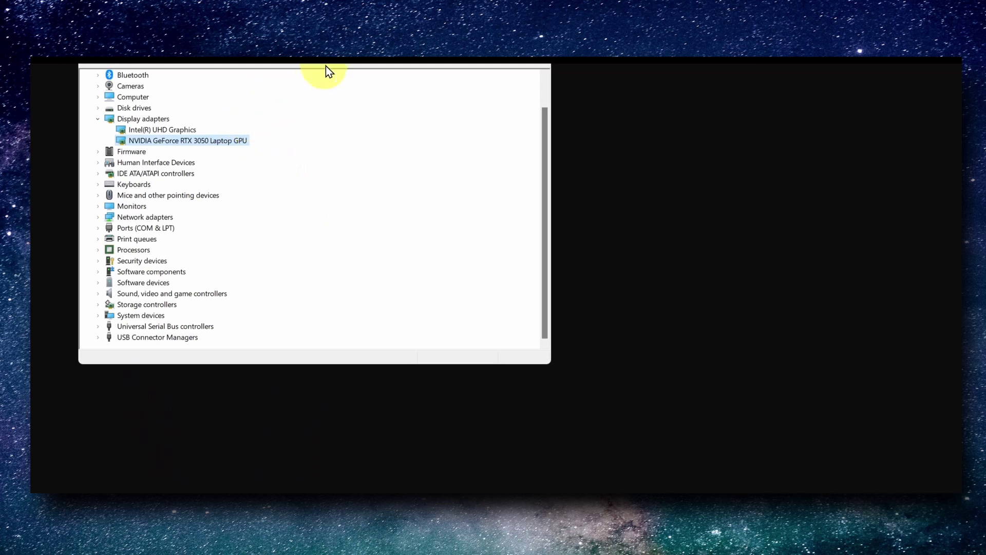
right_click(309, 184)
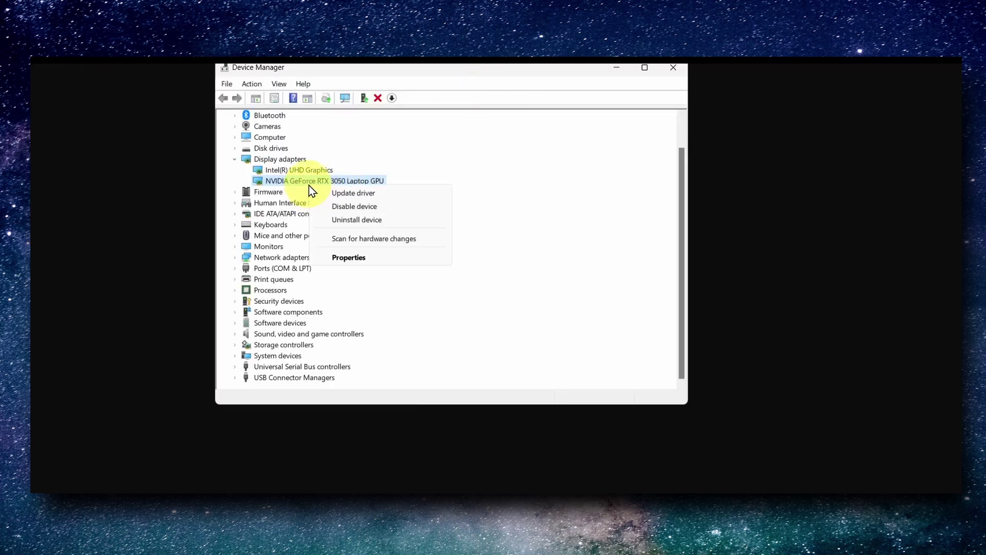
click(368, 177)
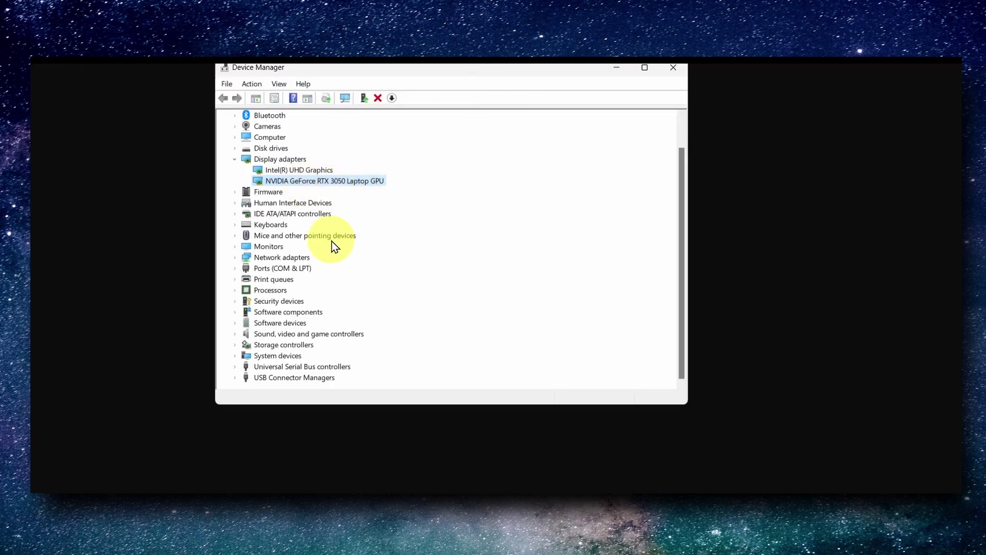
click(663, 72)
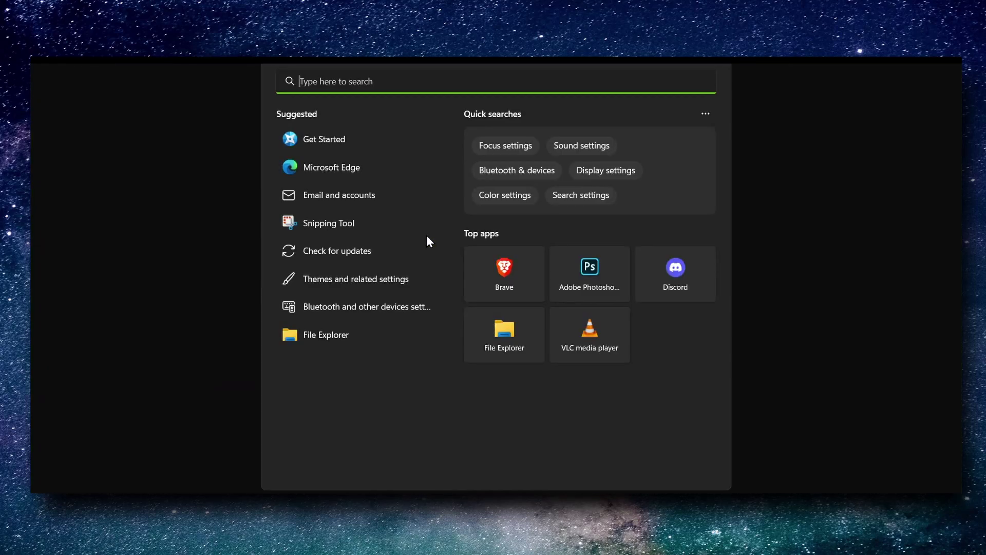
Go to Windows Update's optional updates and expand the Driver updates list.
text(windows)
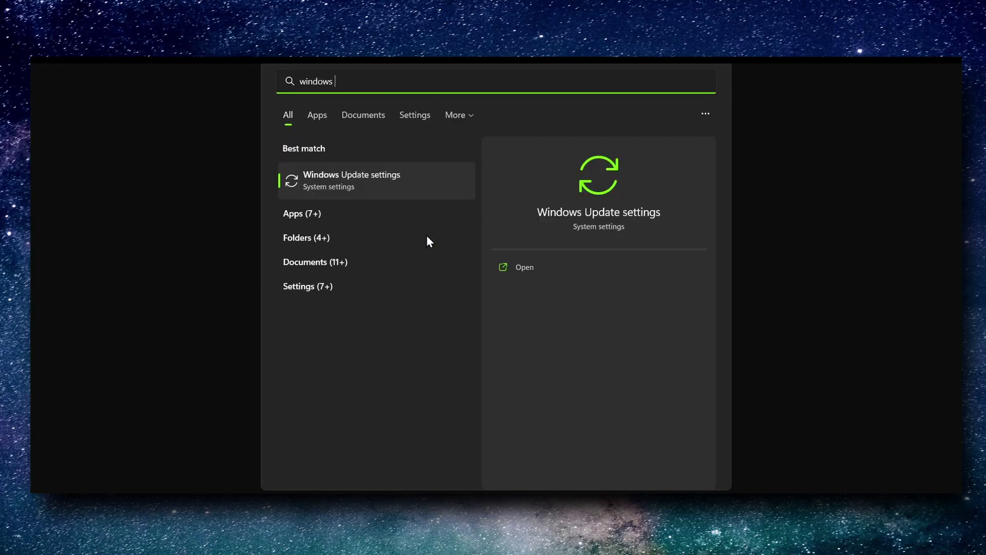
click(409, 188)
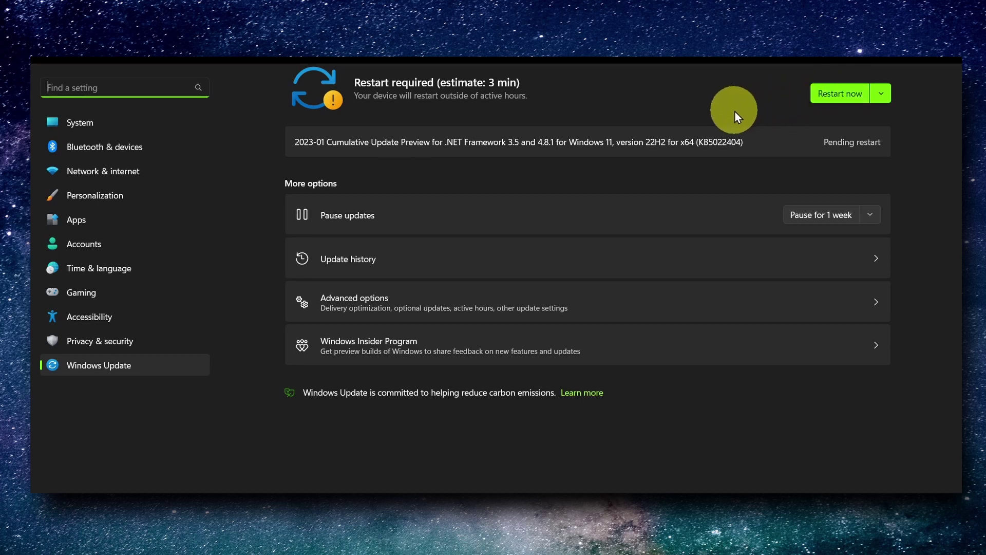
click(390, 308)
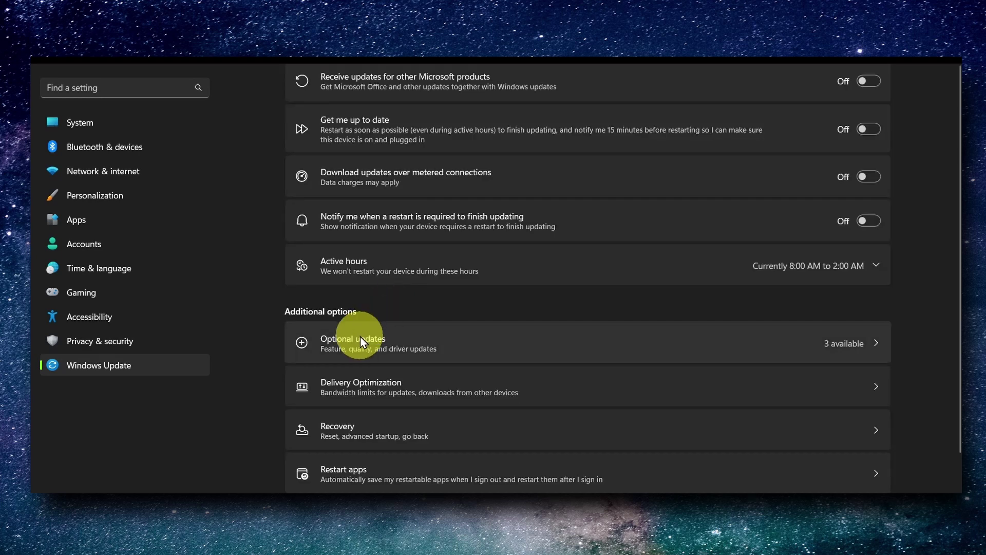
click(358, 350)
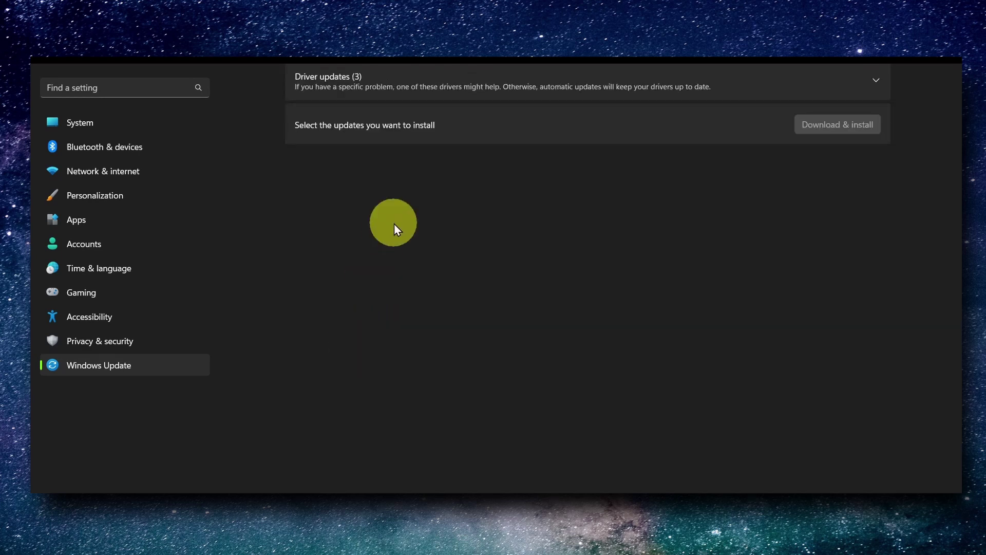
click(385, 90)
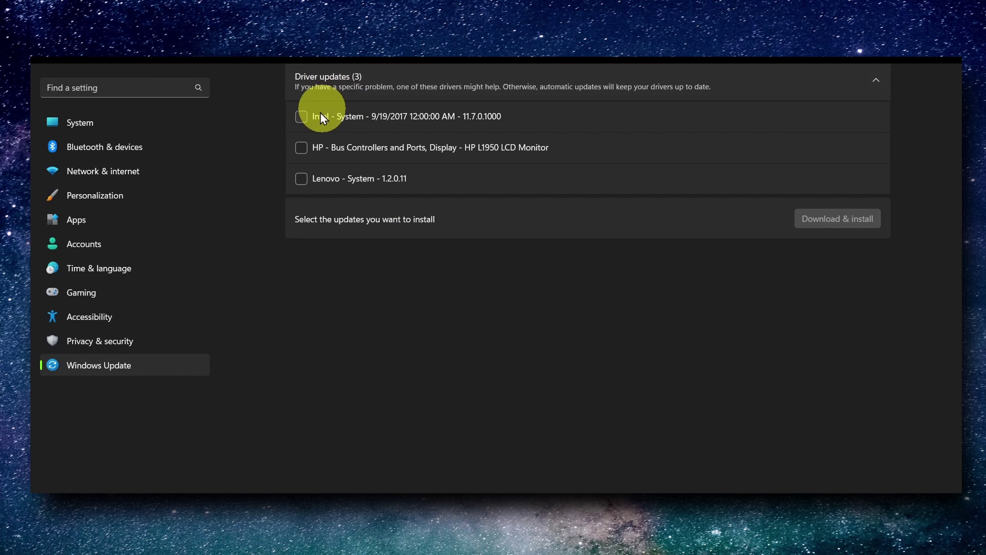
Tick only the Intel System driver update, leaving the HP and Lenovo updates unticked.
click(311, 117)
click(303, 149)
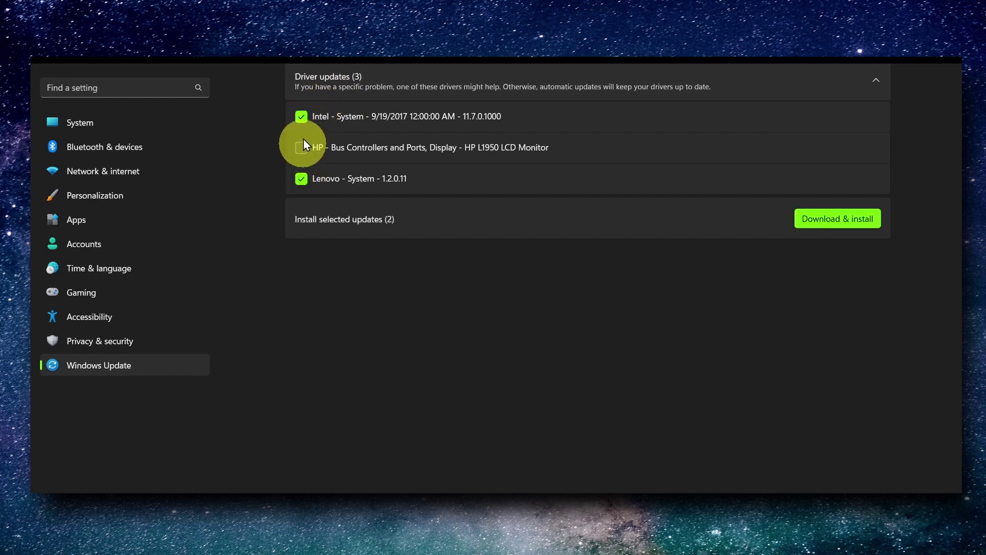
click(301, 117)
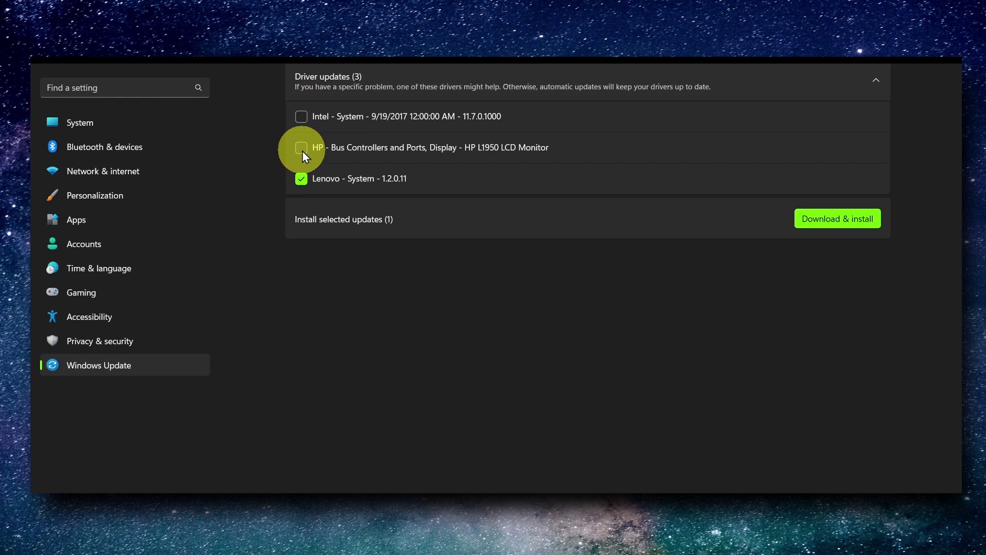
click(303, 175)
click(302, 150)
click(302, 123)
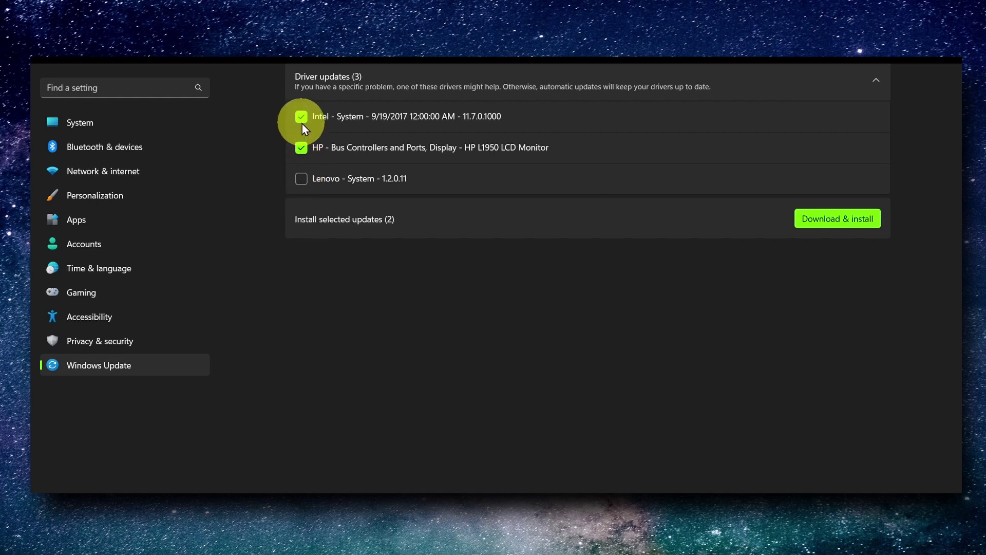
click(302, 148)
click(301, 147)
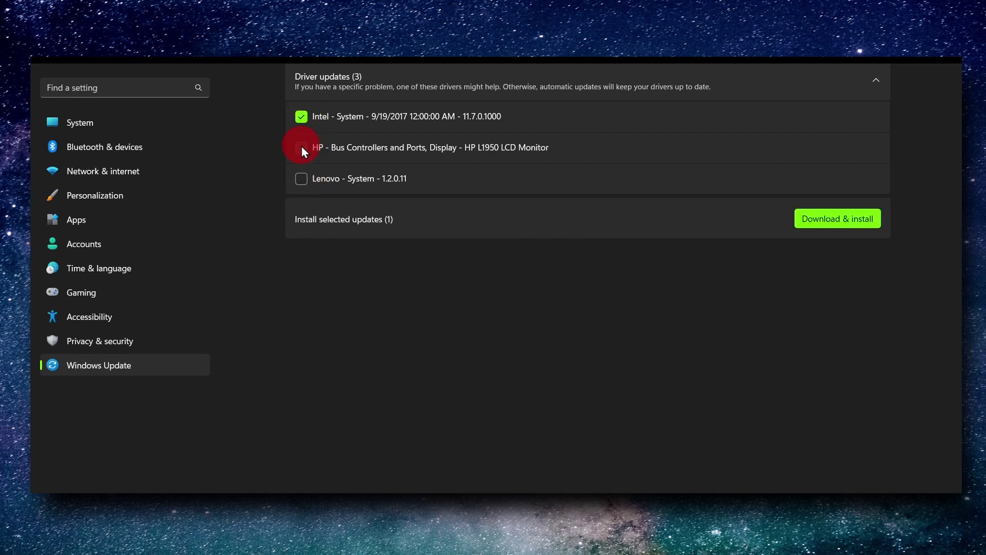
click(300, 123)
click(301, 146)
click(302, 120)
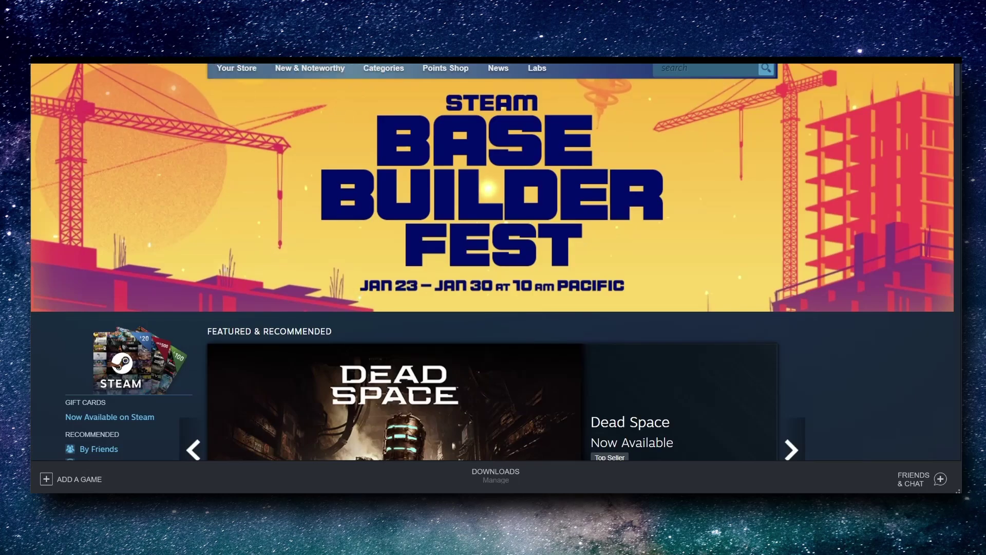
In the Steam Library, review Blender's Local Files properties, then close the Properties window.
click(236, 64)
right_click(102, 137)
click(121, 205)
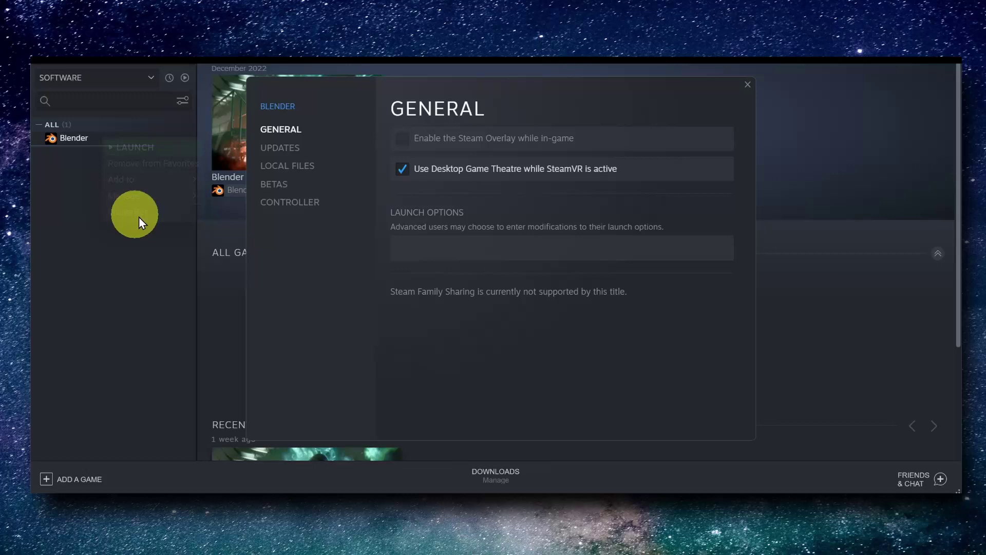
click(292, 165)
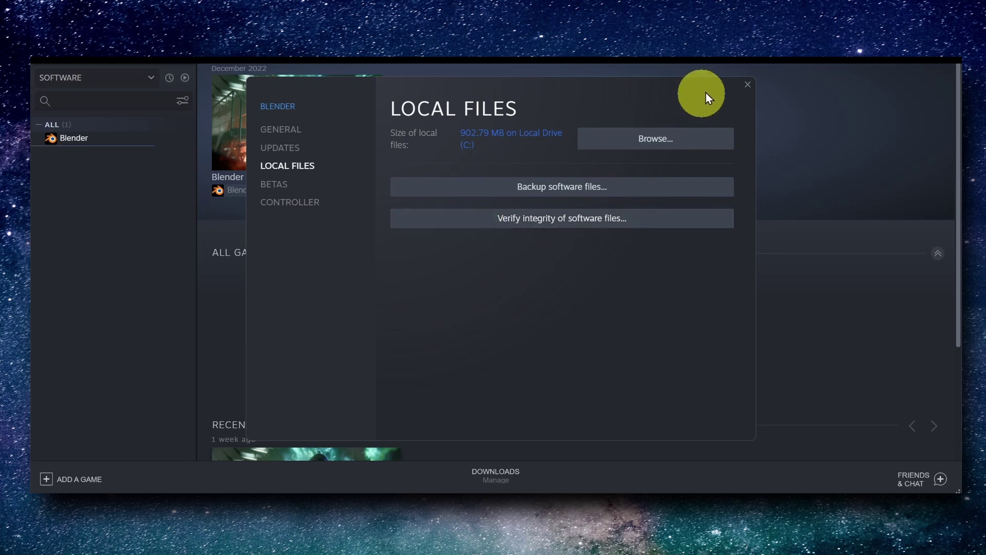
click(747, 86)
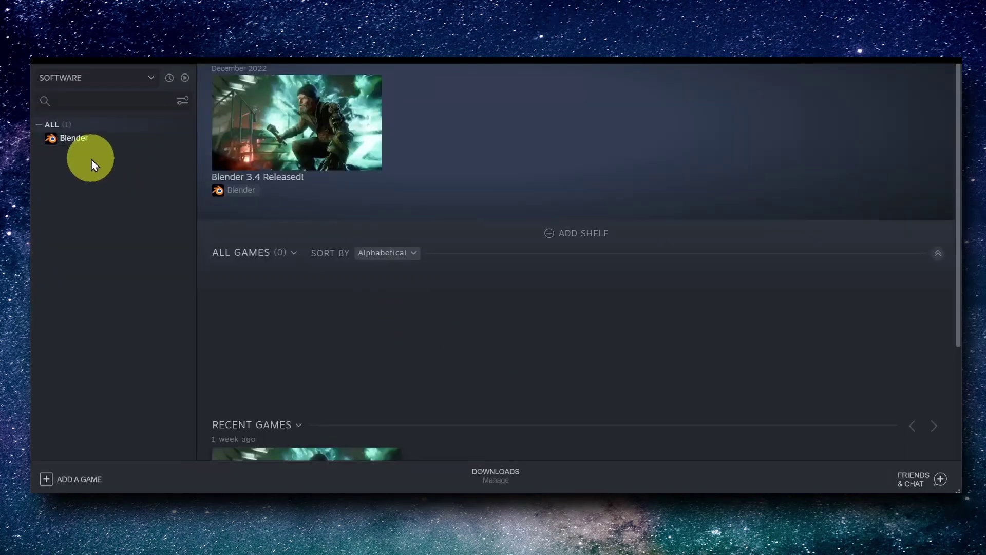
Browse Blender's local files from its Steam Properties to open the installation folder.
right_click(78, 142)
click(79, 146)
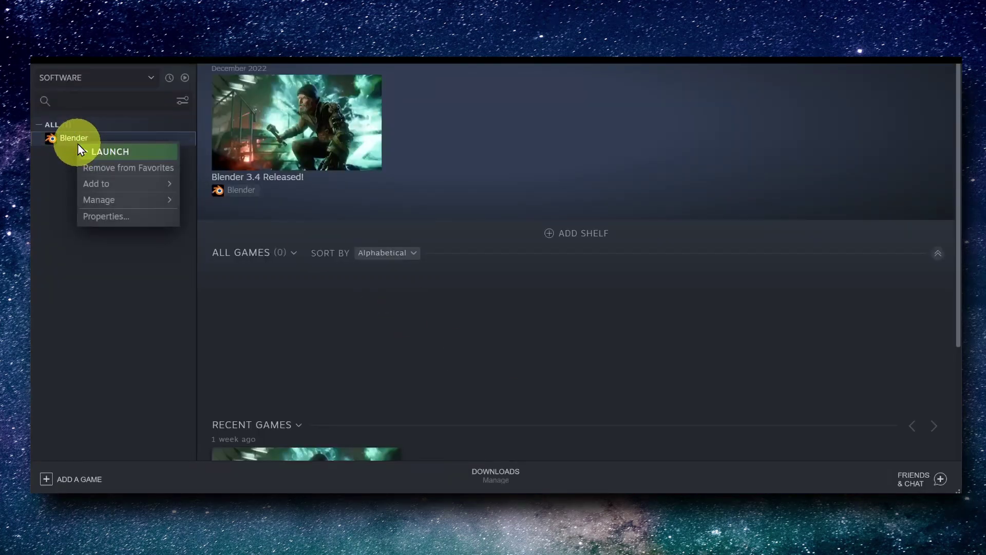
click(113, 215)
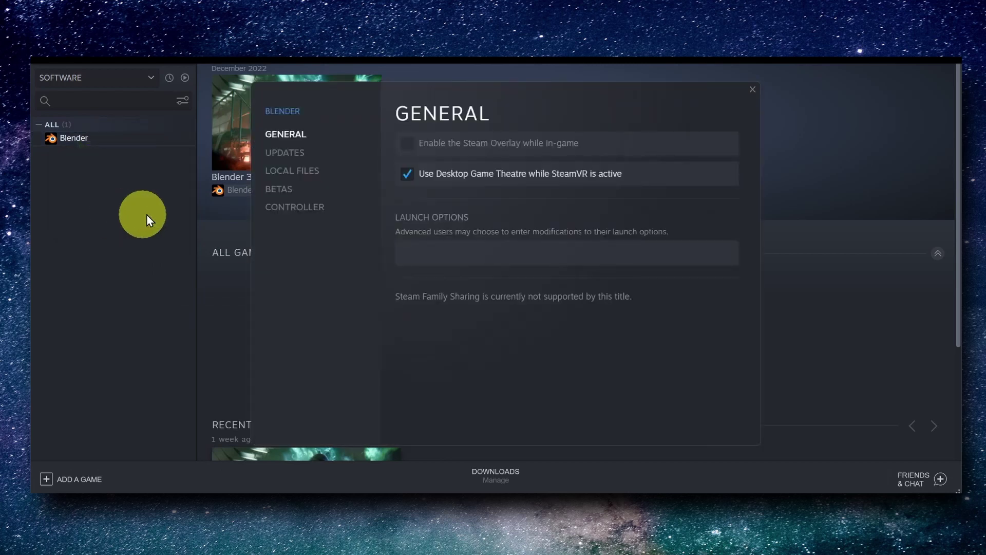
click(283, 171)
click(664, 143)
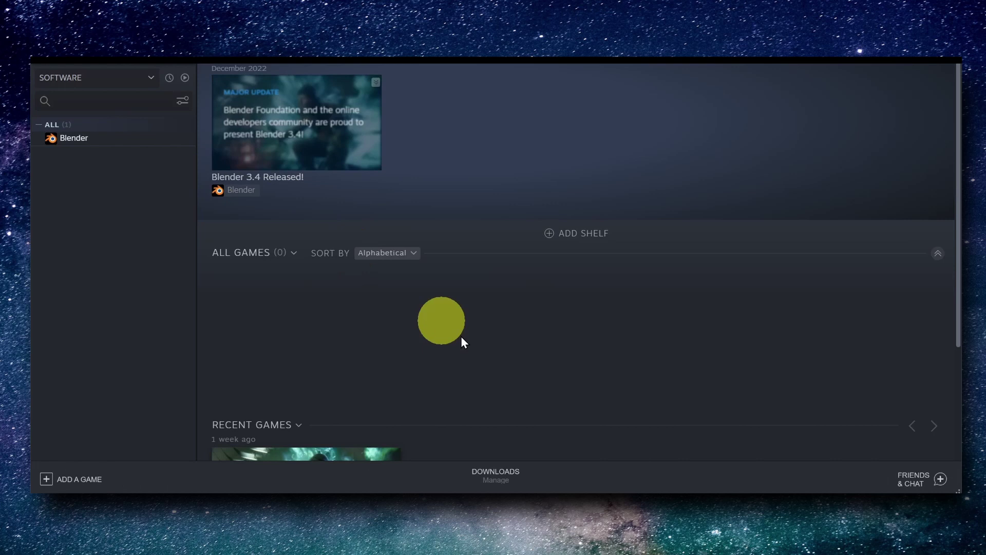
Bring the Blender folder forward in File Explorer and select the blender executable.
mouse_move(667, 492)
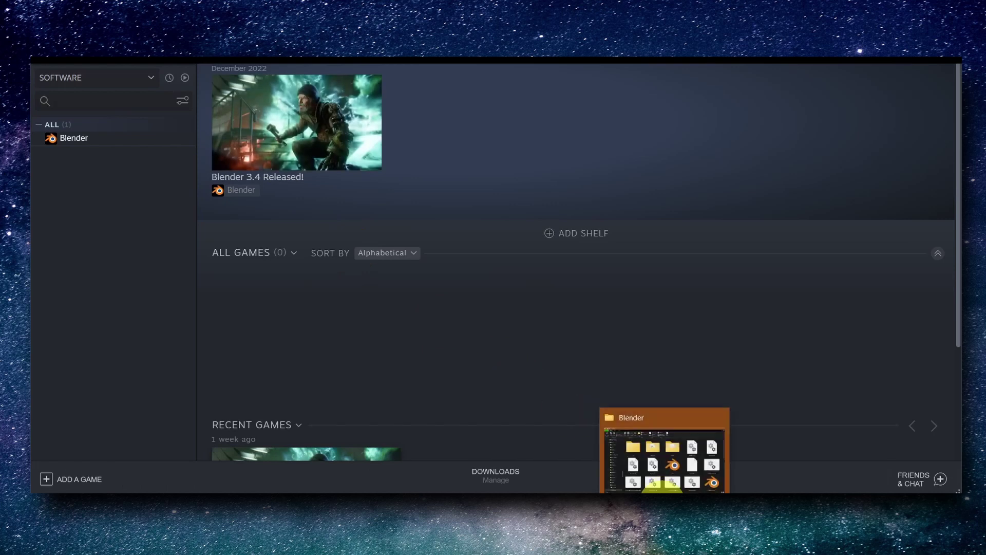
click(666, 455)
drag(173, 224, 31, 221)
click(276, 271)
In blender.exe's Compatibility properties, disable fullscreen optimizations and enable Run as administrator.
right_click(276, 271)
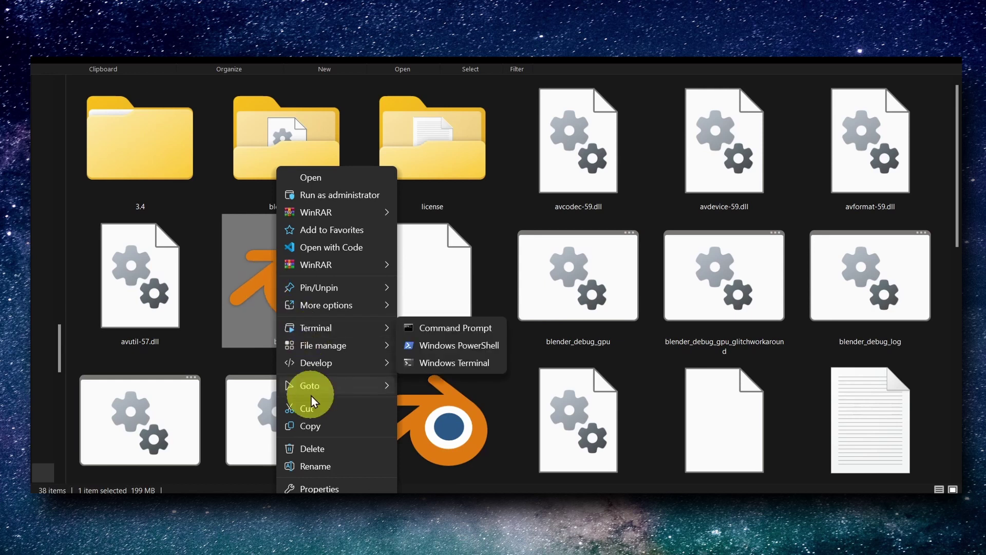
click(313, 488)
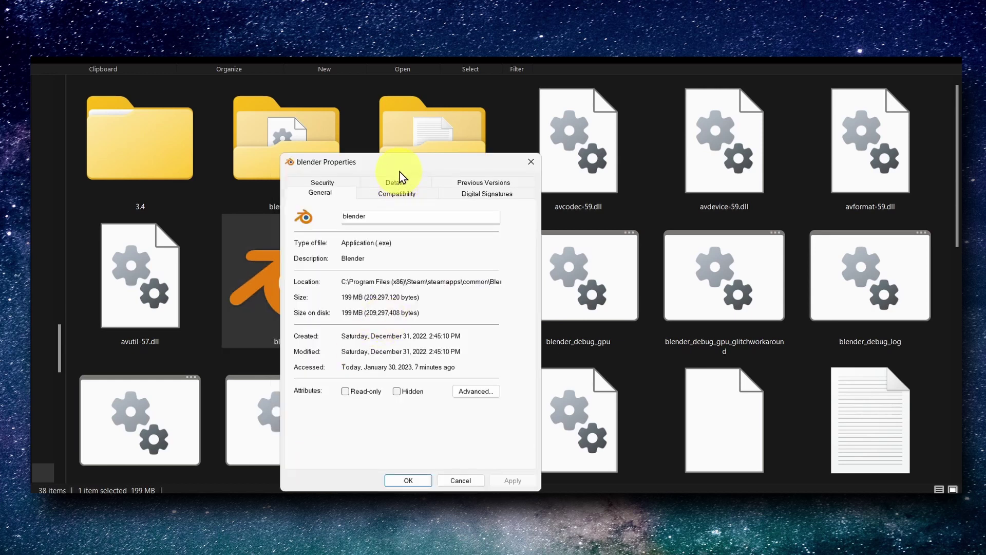
click(460, 173)
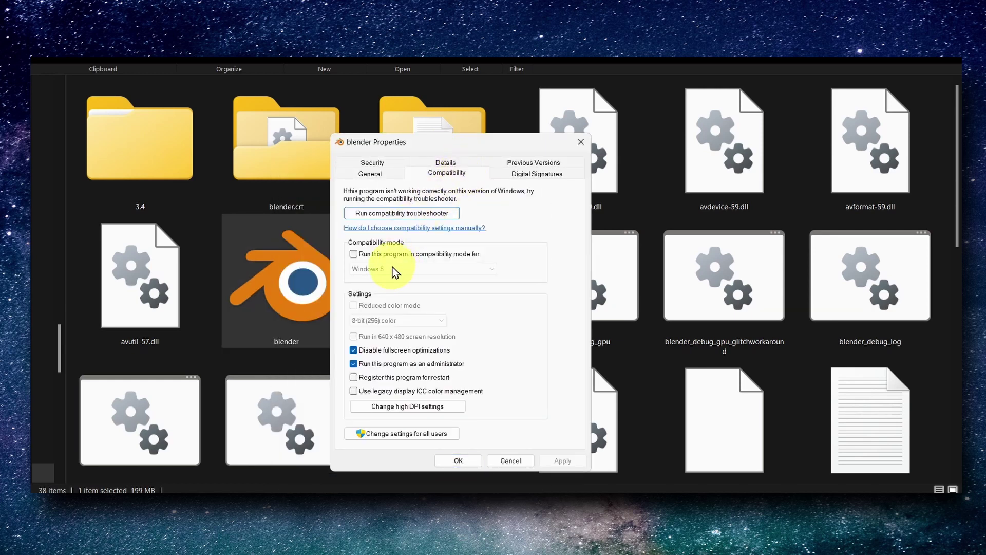
click(354, 350)
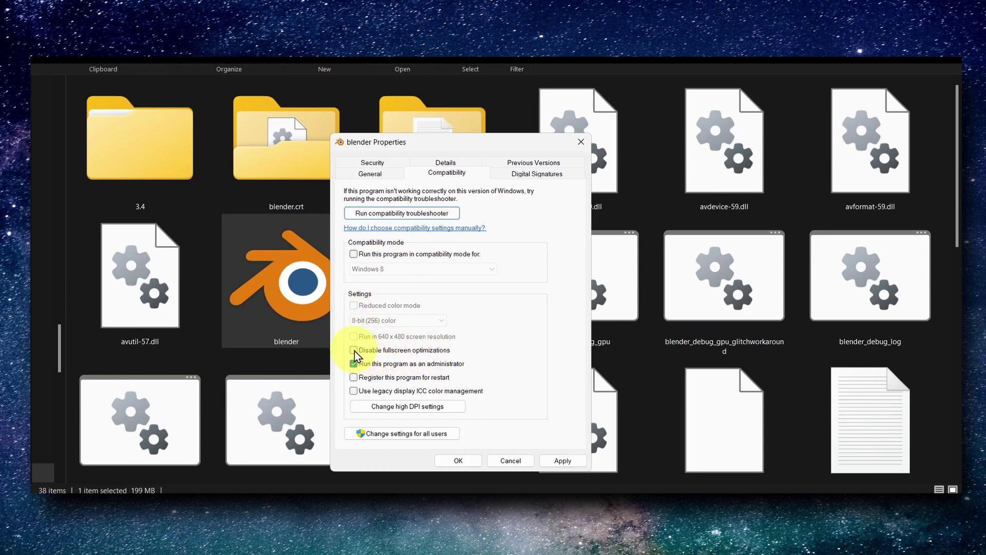
click(355, 350)
click(357, 365)
Override blender's high DPI scaling behaviour, performed by Application, and confirm with OK.
click(408, 406)
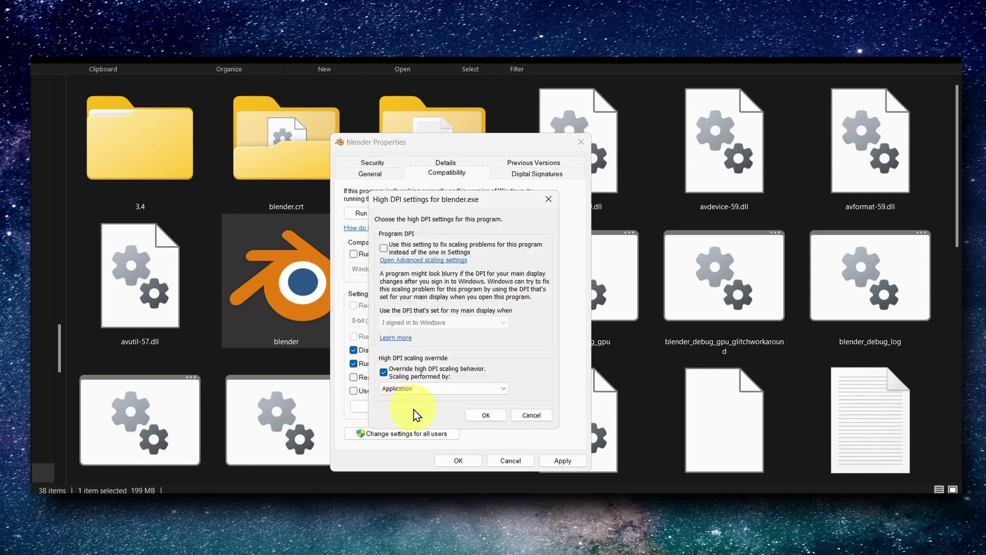
click(503, 414)
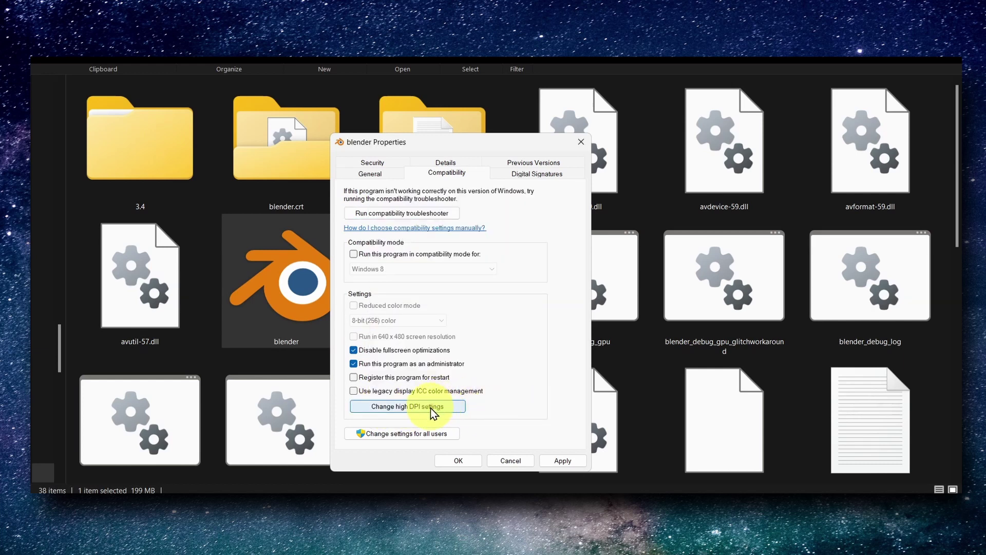
click(431, 408)
click(384, 371)
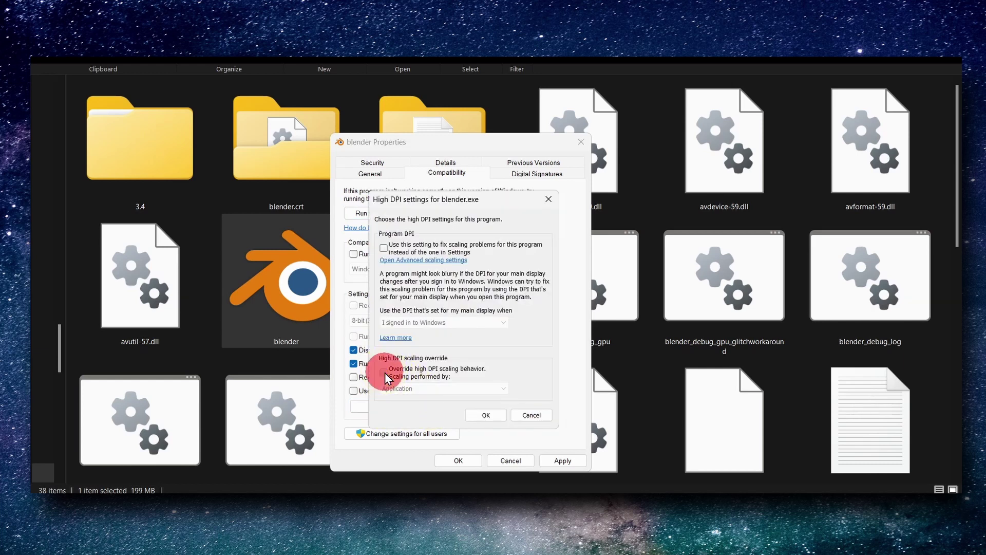
click(384, 372)
click(600, 206)
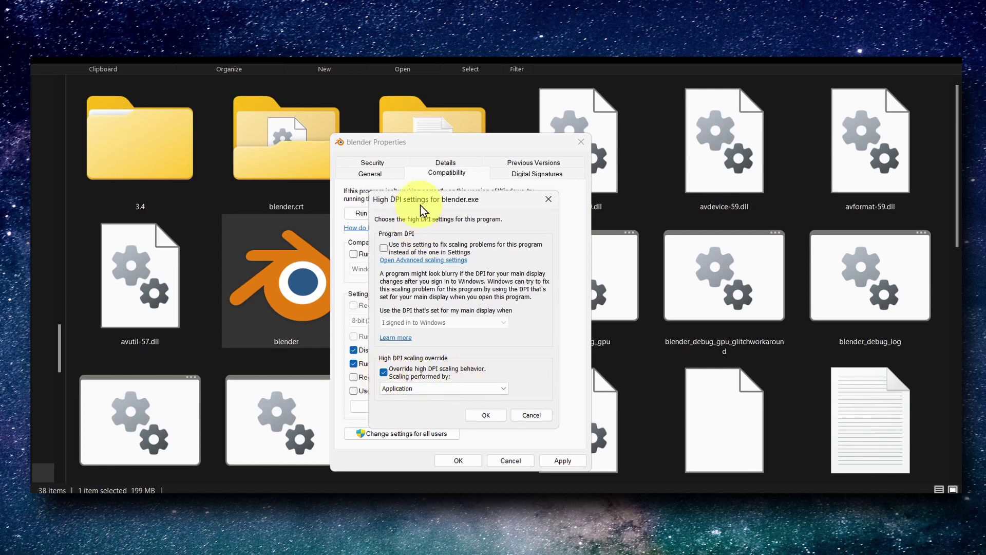
drag(418, 198, 534, 196)
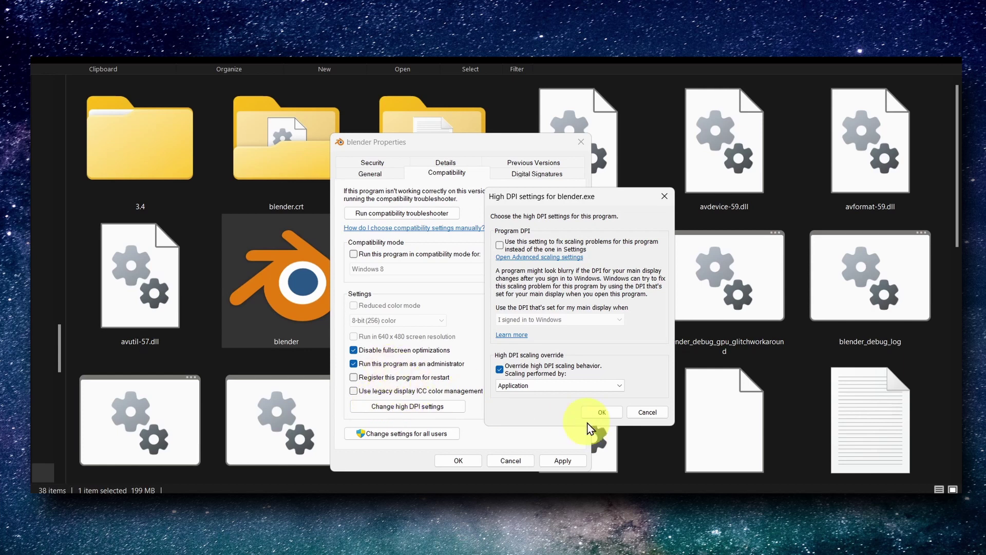
click(614, 412)
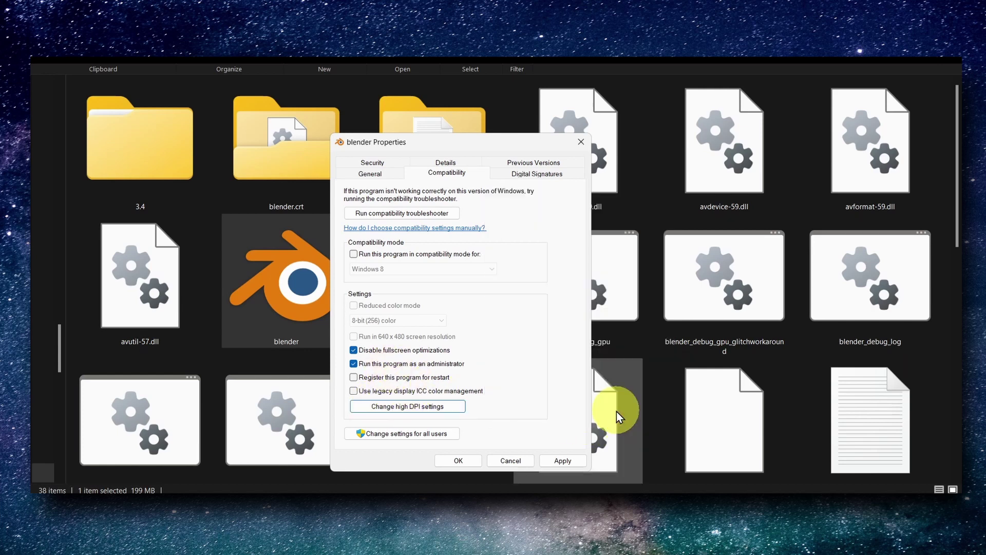
Apply and OK blender's Properties to save the compatibility changes.
click(544, 461)
click(455, 459)
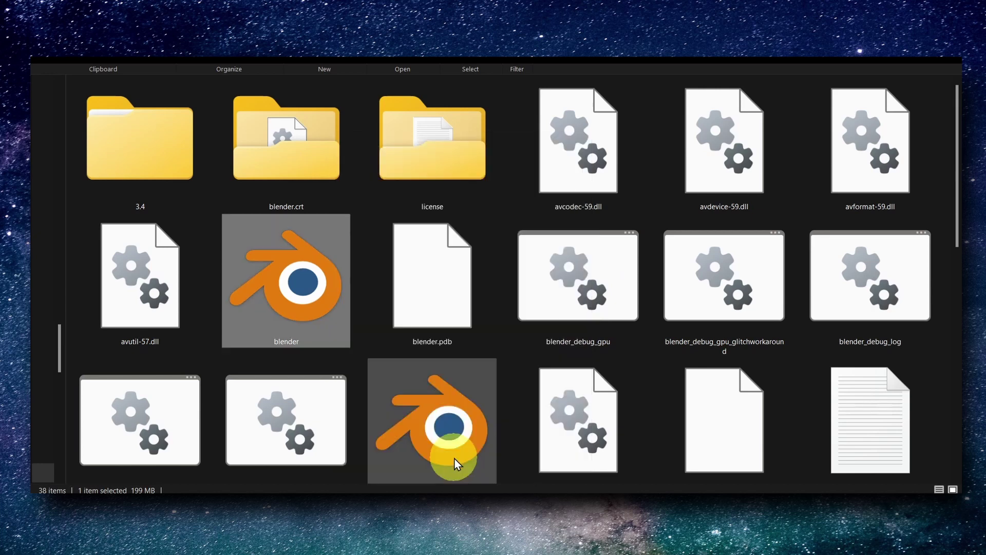